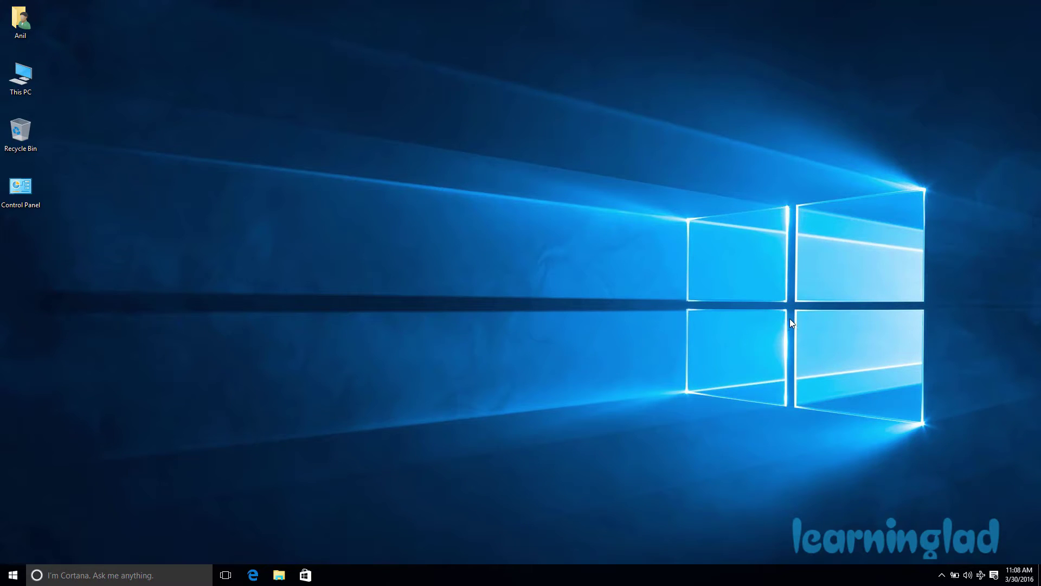
Open Settings full screen and go to Accounts > Sign-in options.
{"action": "left_click", "coordinate": [4, 579]}
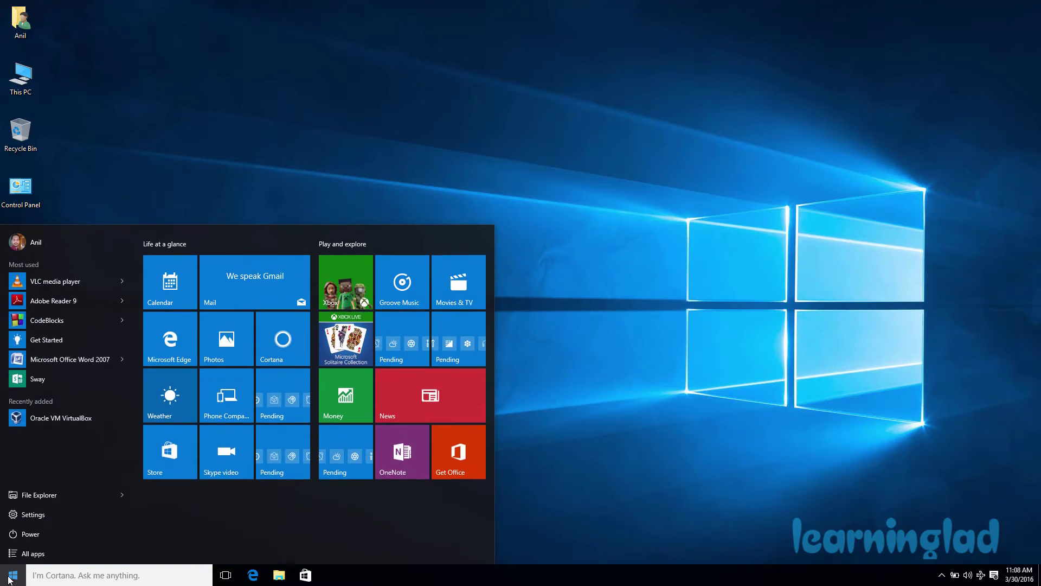
{"action": "left_click", "coordinate": [66, 515]}
{"action": "left_click", "coordinate": [781, 32]}
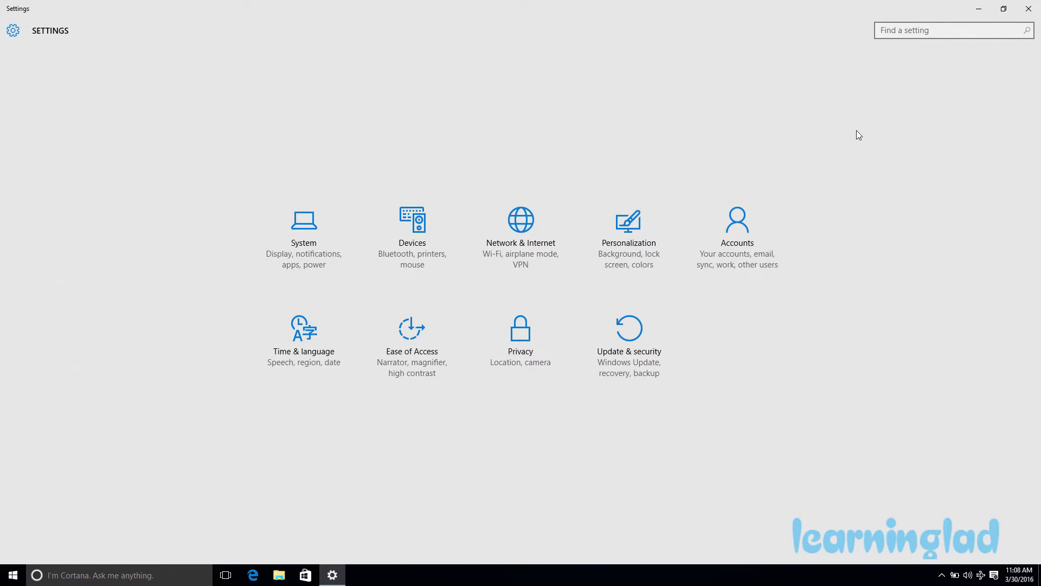
{"action": "left_click", "coordinate": [770, 271]}
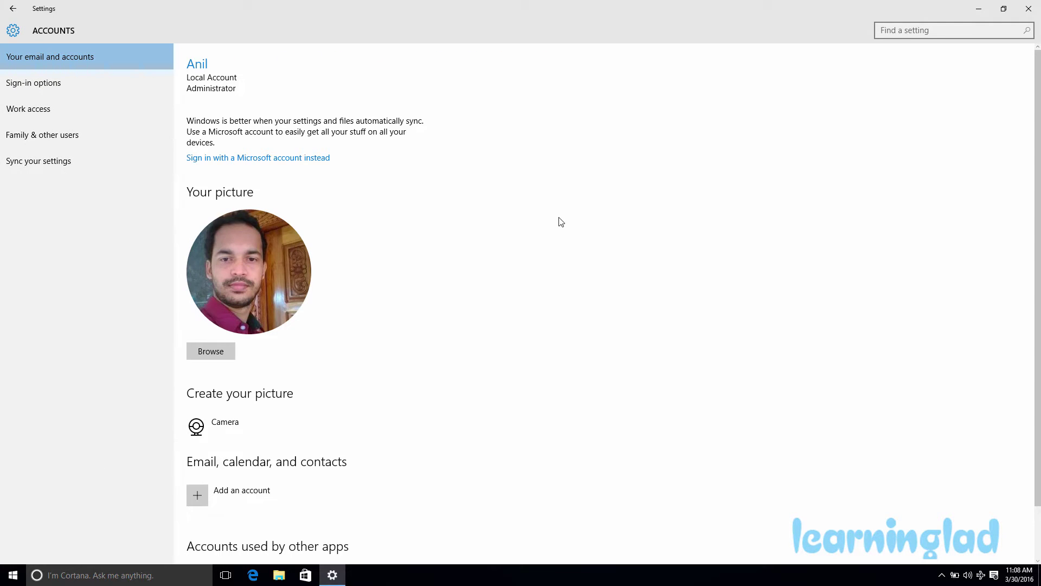
{"action": "left_click", "coordinate": [103, 89]}
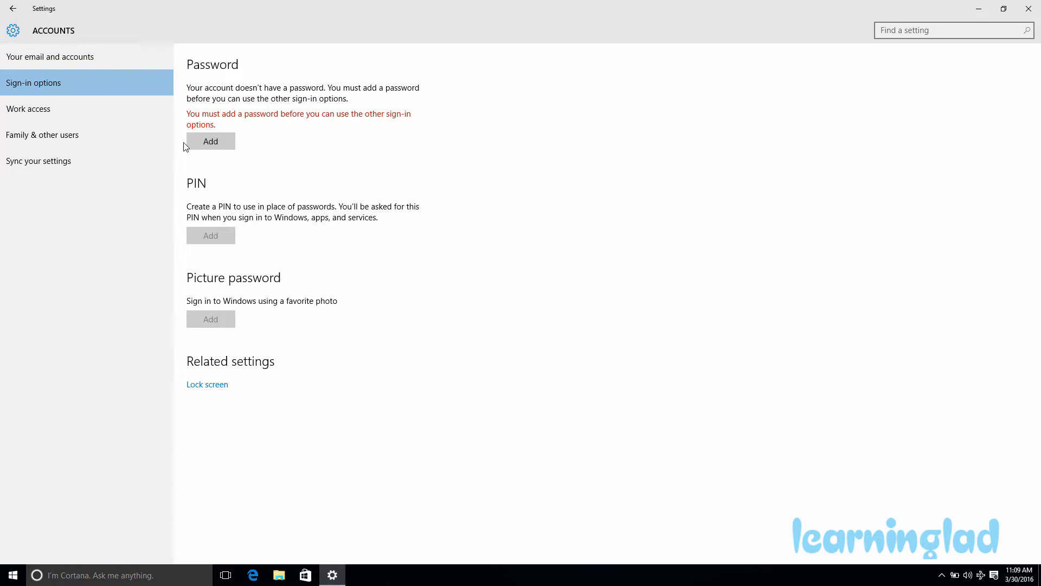
Add a password to the local account, re-enter it, give it a hint, and finish.
{"action": "left_click", "coordinate": [211, 143]}
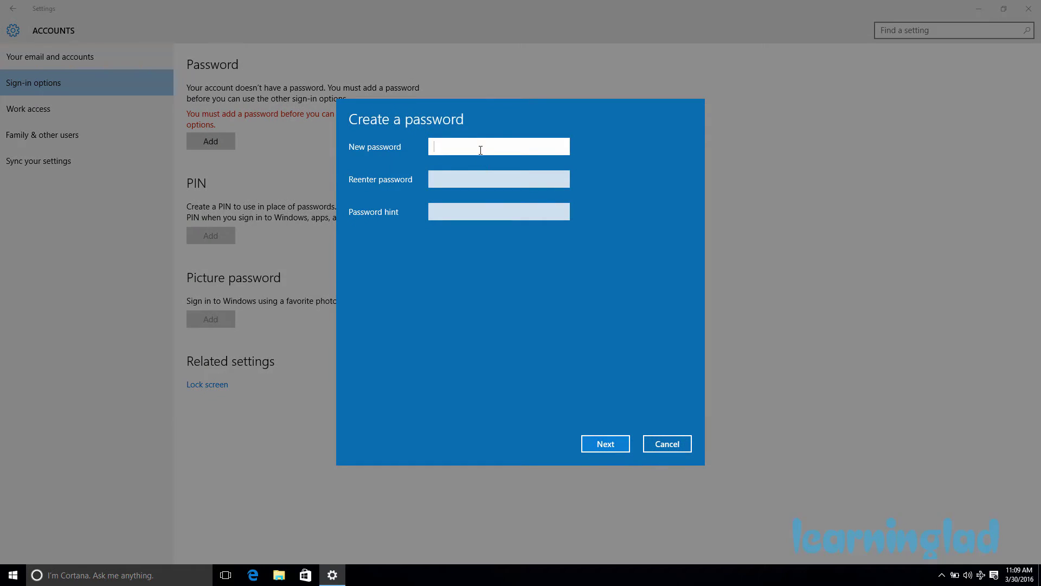
{"action": "type", "text": "12345678910"}
{"action": "left_click", "coordinate": [491, 180]}
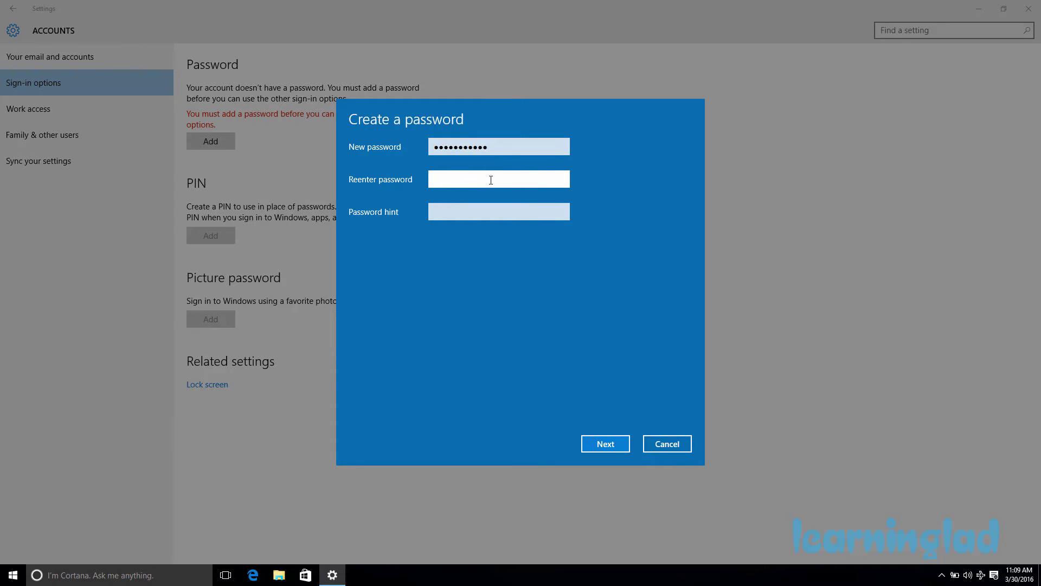
{"action": "type", "text": "12345678910"}
{"action": "left_click", "coordinate": [470, 210]}
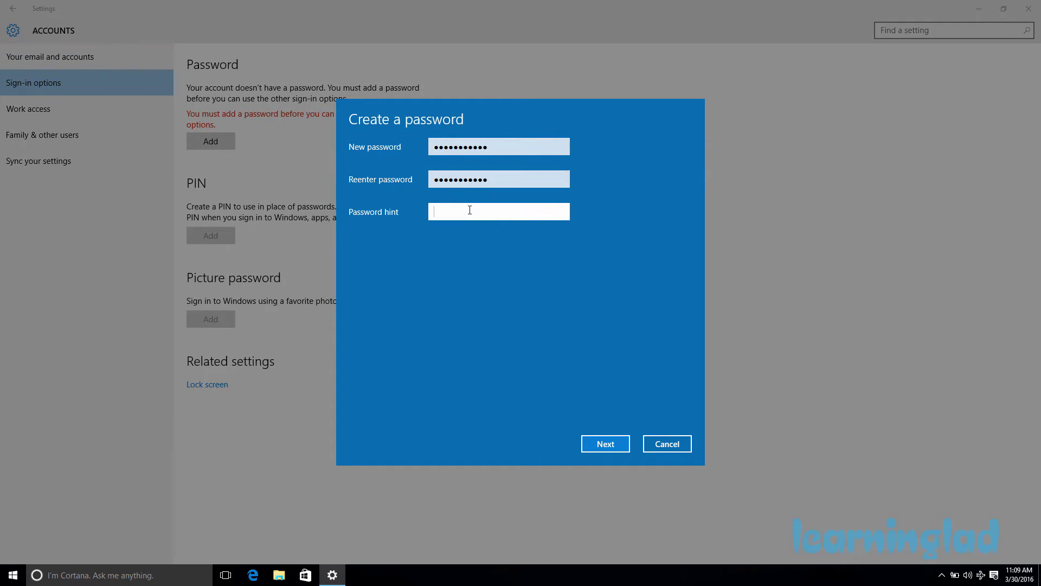
{"action": "type", "text": "my love"}
{"action": "left_click", "coordinate": [609, 443]}
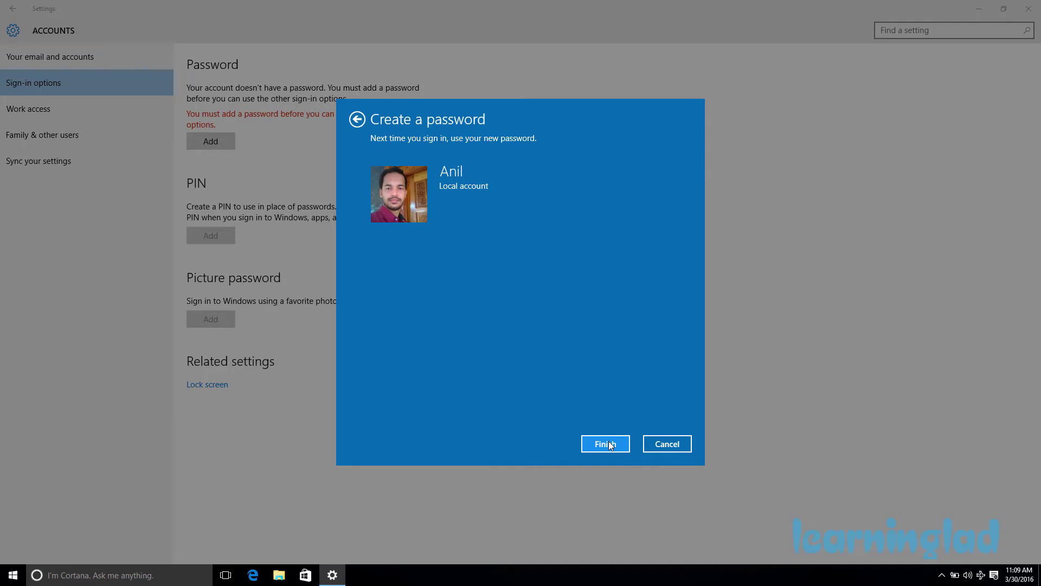
{"action": "left_click", "coordinate": [606, 444]}
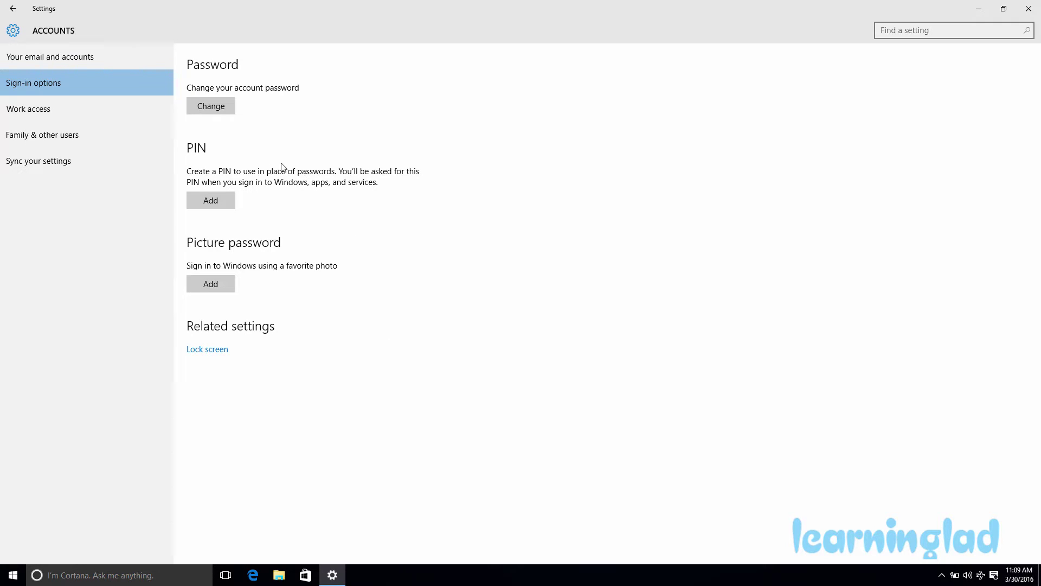
Start adding a PIN, verify the account password, then submit a three-digit PIN twice.
{"action": "left_click", "coordinate": [226, 205]}
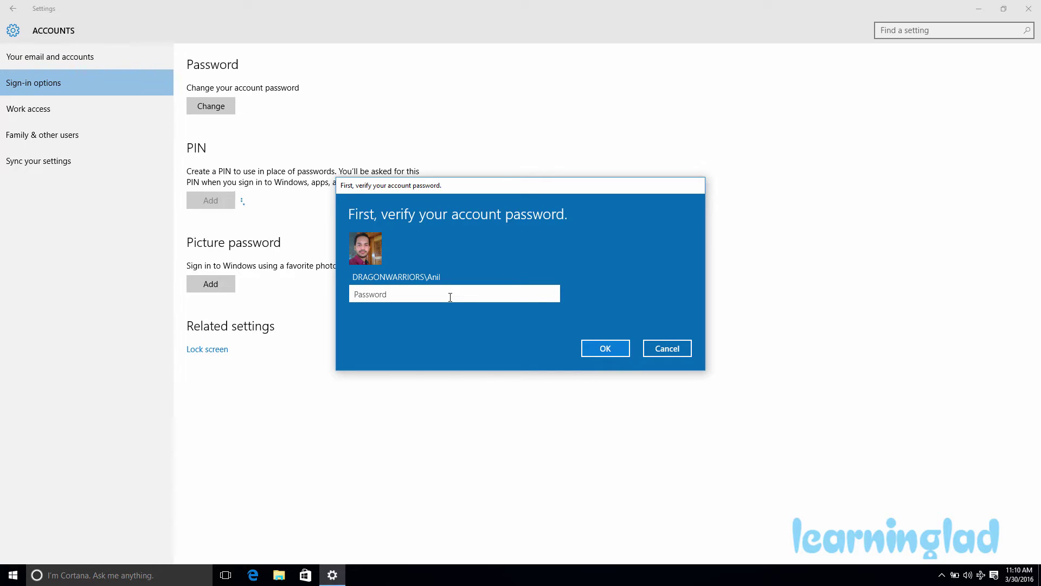
{"action": "type", "text": "***********"}
{"action": "left_click", "coordinate": [603, 351]}
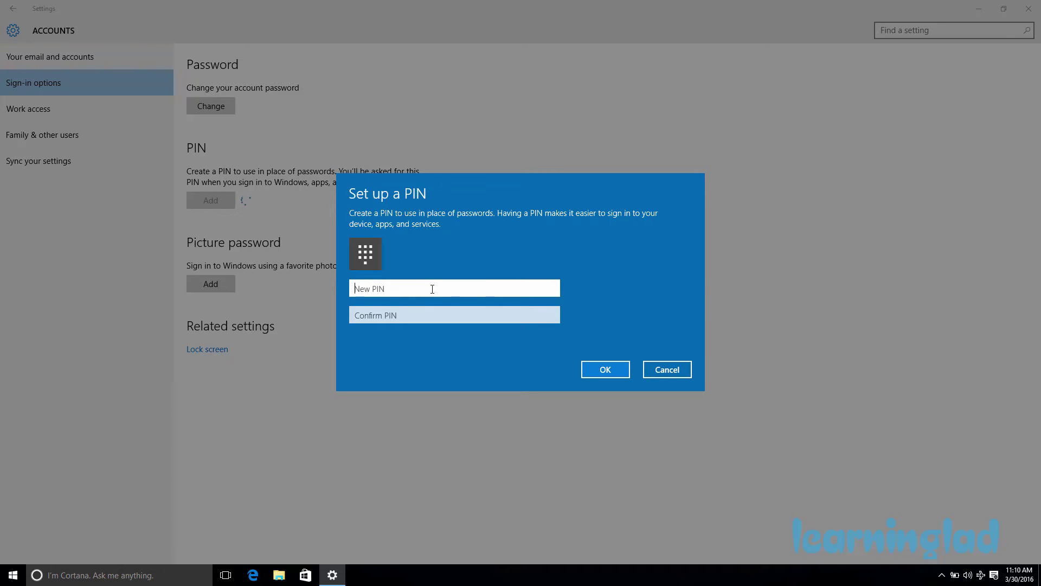
{"action": "type", "text": "123"}
{"action": "left_click", "coordinate": [423, 314]}
{"action": "type", "text": "123"}
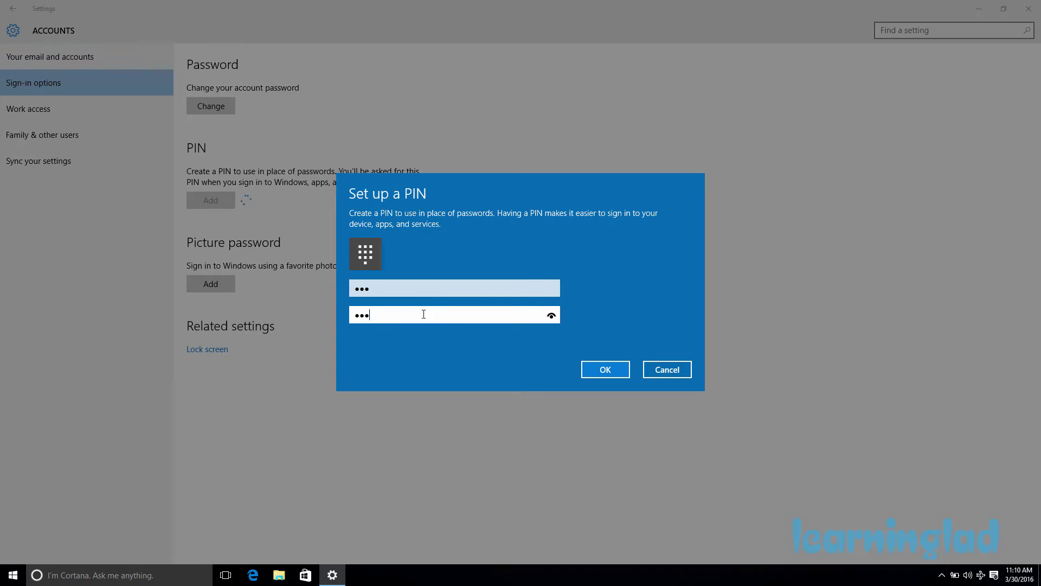
{"action": "left_click", "coordinate": [587, 373]}
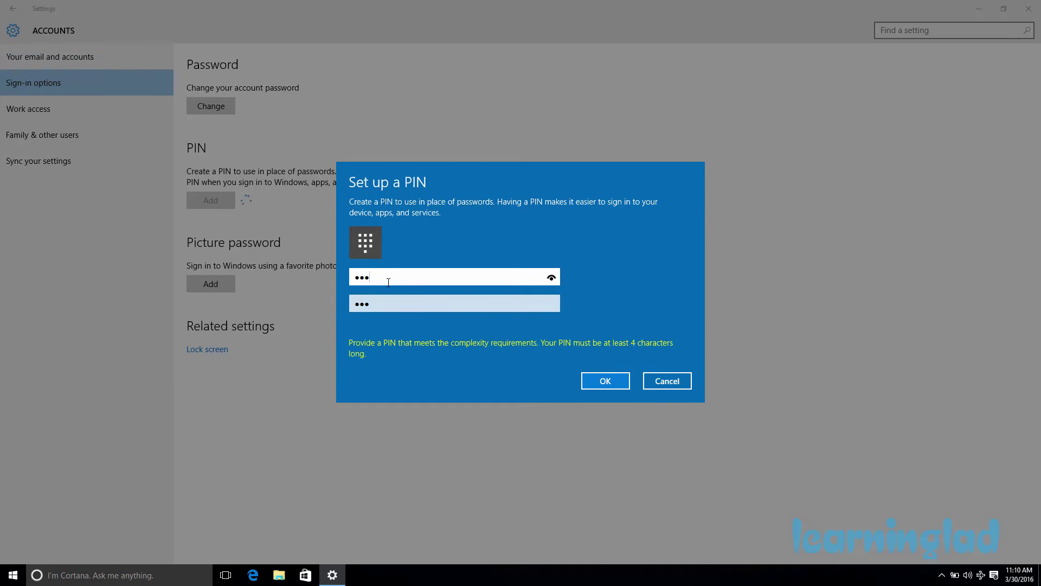
Clear both too-short PIN fields and save a four-digit PIN instead.
{"action": "left_click_drag", "start_coordinate": [389, 279], "coordinate": [327, 276]}
{"action": "key", "text": "BackSpace"}
{"action": "left_click_drag", "start_coordinate": [374, 303], "coordinate": [338, 300]}
{"action": "key", "text": "BackSpace"}
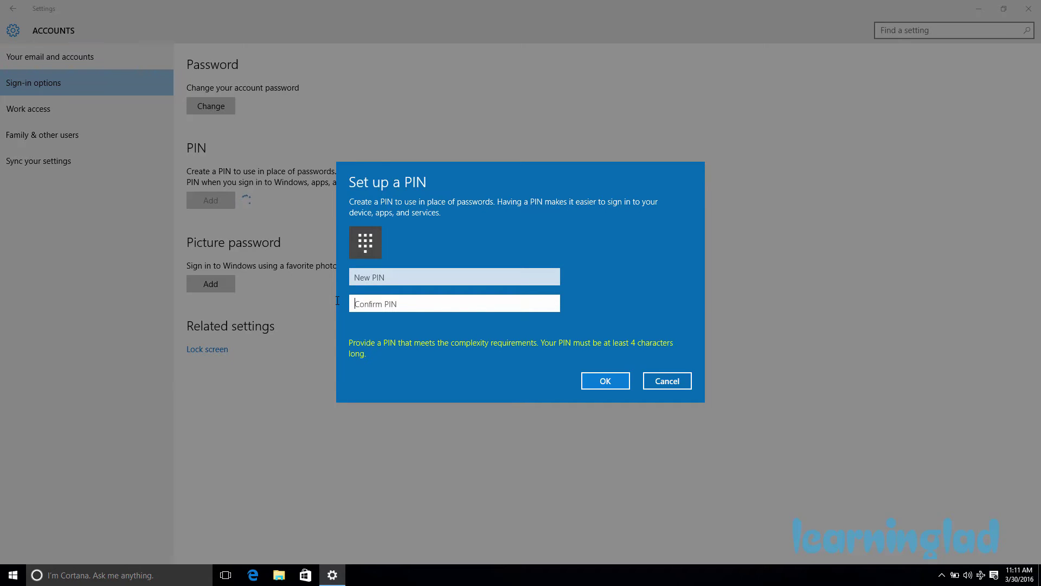
{"action": "left_click", "coordinate": [456, 278]}
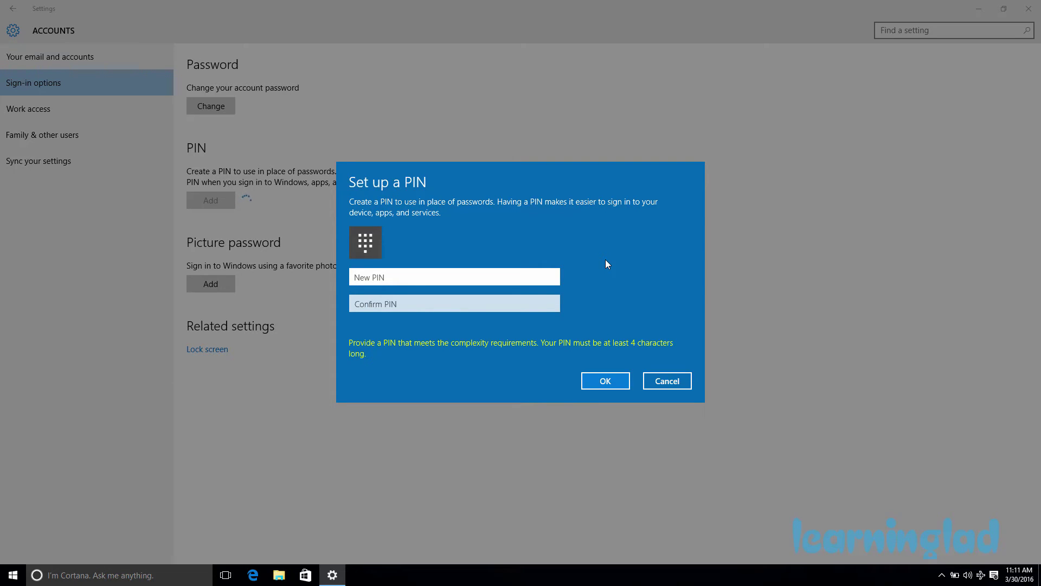
{"action": "type", "text": "1234"}
{"action": "left_click", "coordinate": [416, 303]}
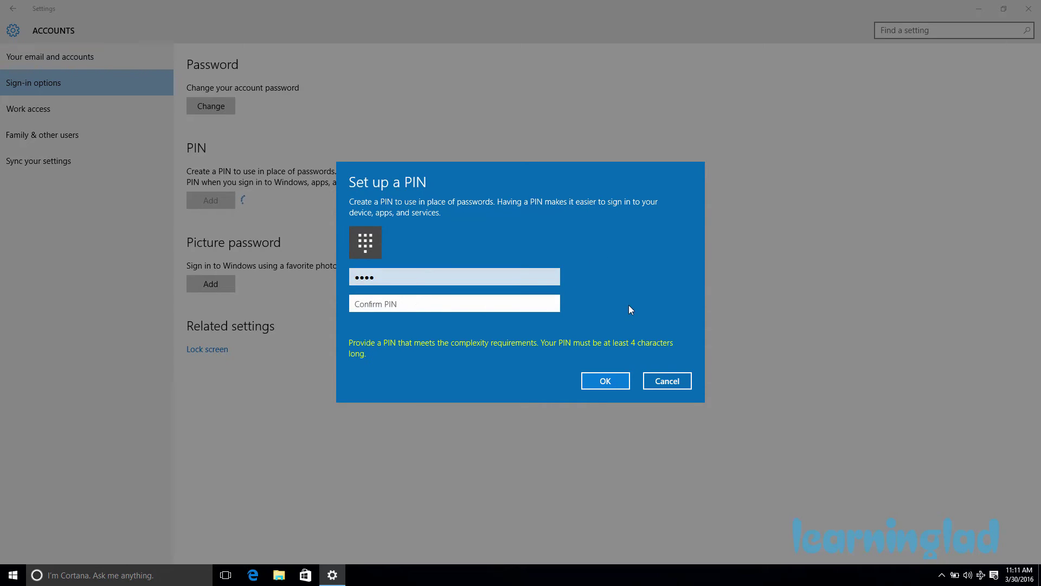
{"action": "type", "text": "1234"}
{"action": "left_click", "coordinate": [607, 380]}
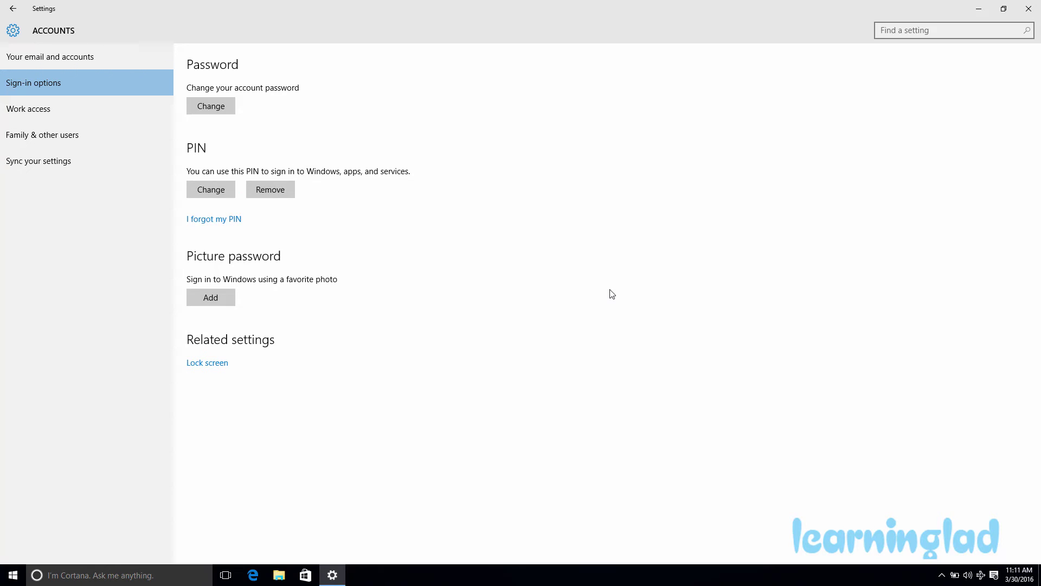
Close the Settings window and dismiss the Start menu, leaving the plain desktop.
{"action": "double_click", "coordinate": [610, 7]}
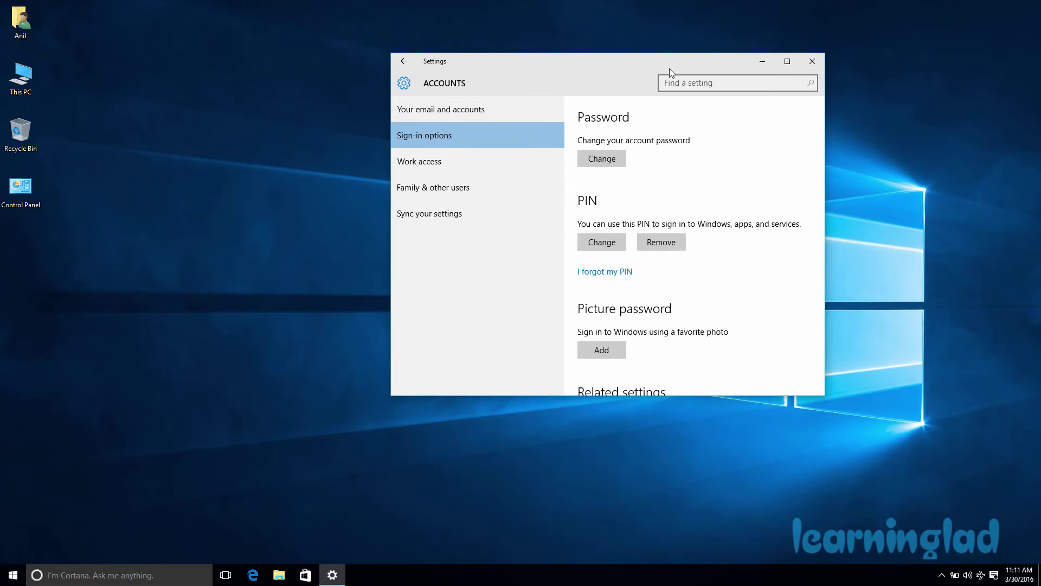
{"action": "left_click", "coordinate": [811, 62]}
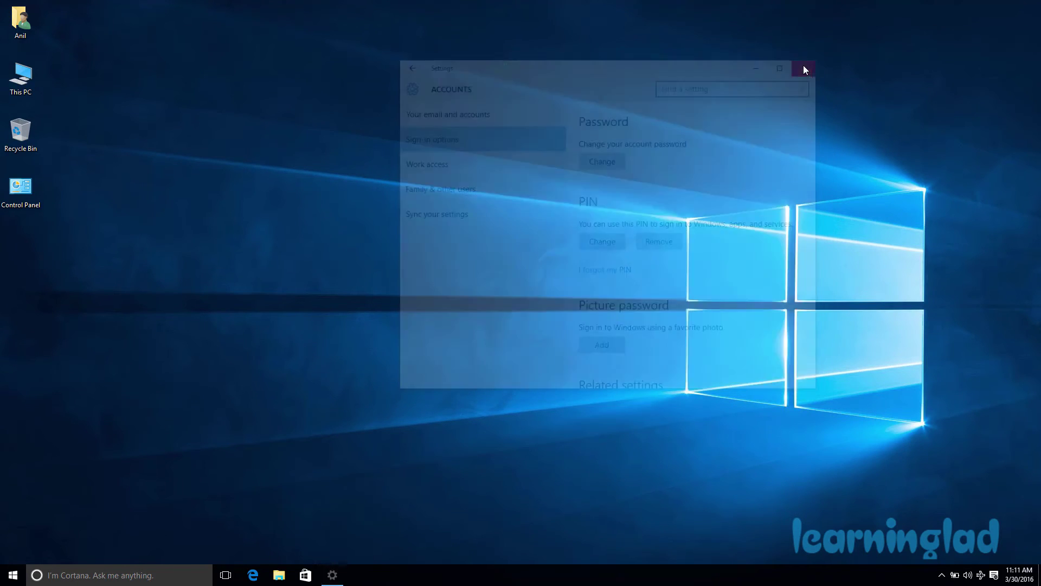
{"action": "left_click", "coordinate": [13, 575]}
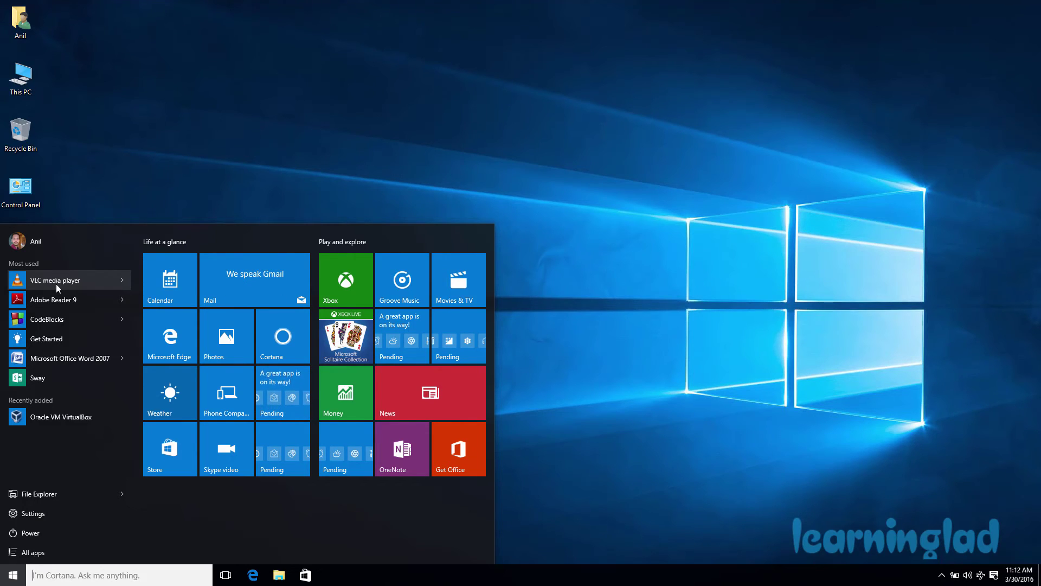
{"action": "left_click", "coordinate": [659, 240]}
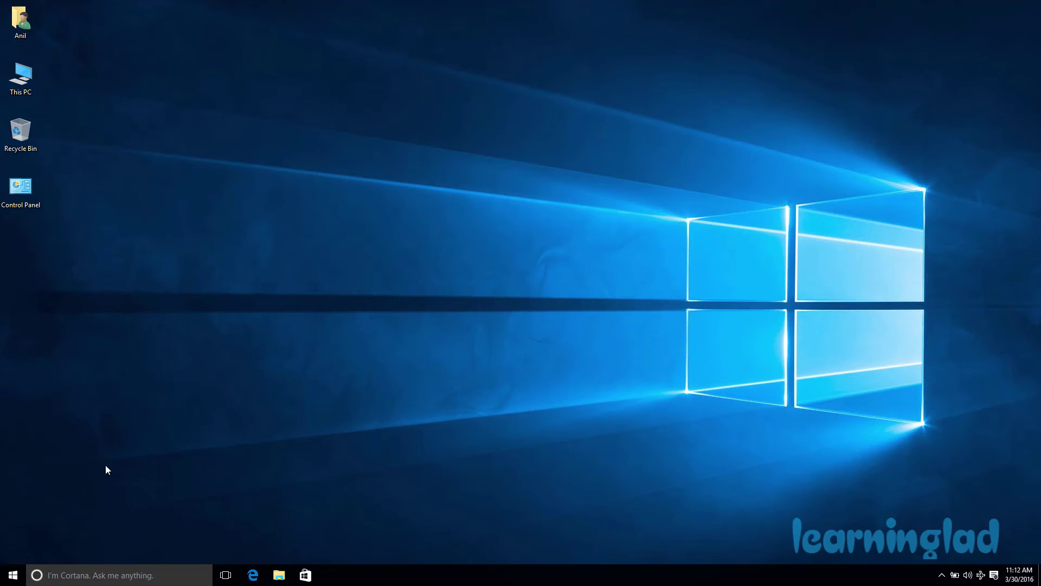
Reopen Settings full screen at Accounts > Sign-in options and bring up Change your PIN.
{"action": "left_click", "coordinate": [14, 572]}
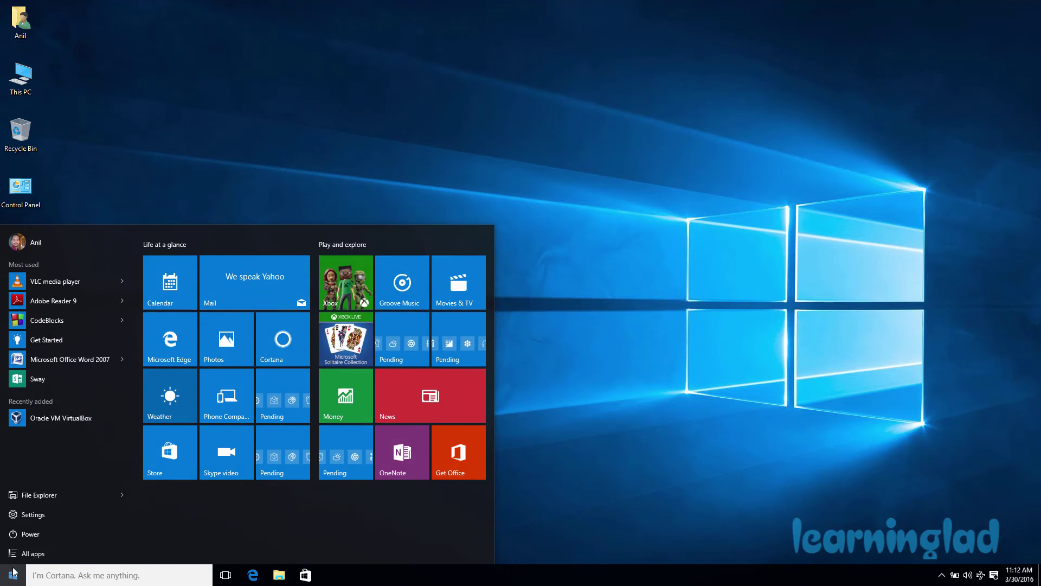
{"action": "left_click", "coordinate": [48, 514]}
{"action": "left_click", "coordinate": [786, 61]}
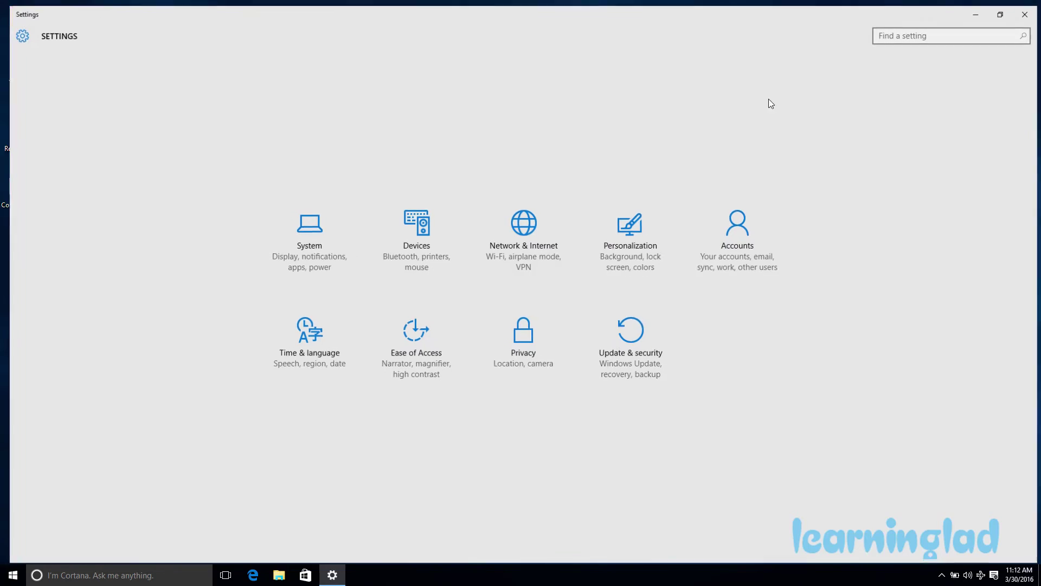
{"action": "left_click", "coordinate": [743, 229]}
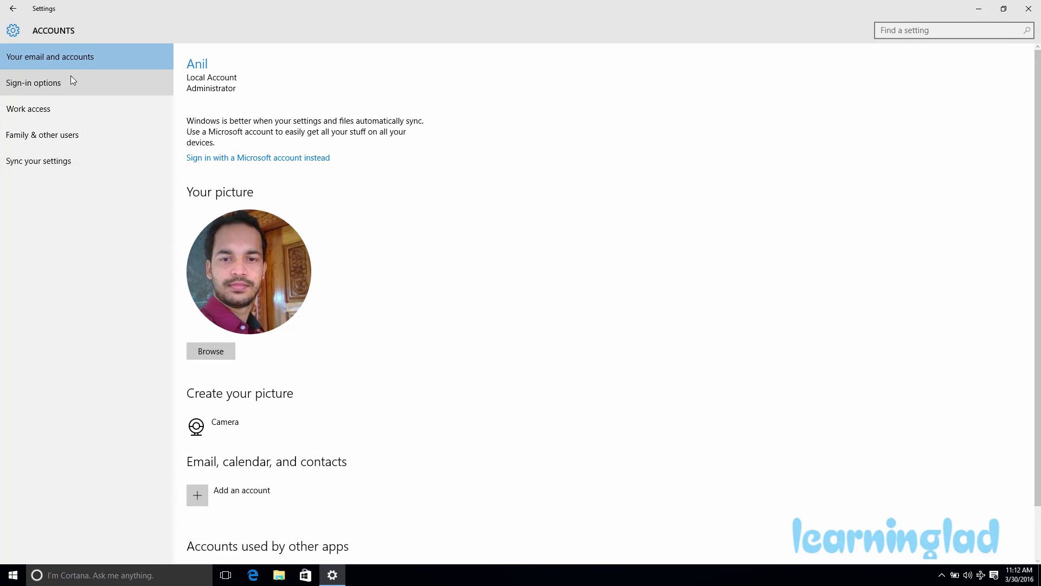
{"action": "left_click", "coordinate": [59, 83]}
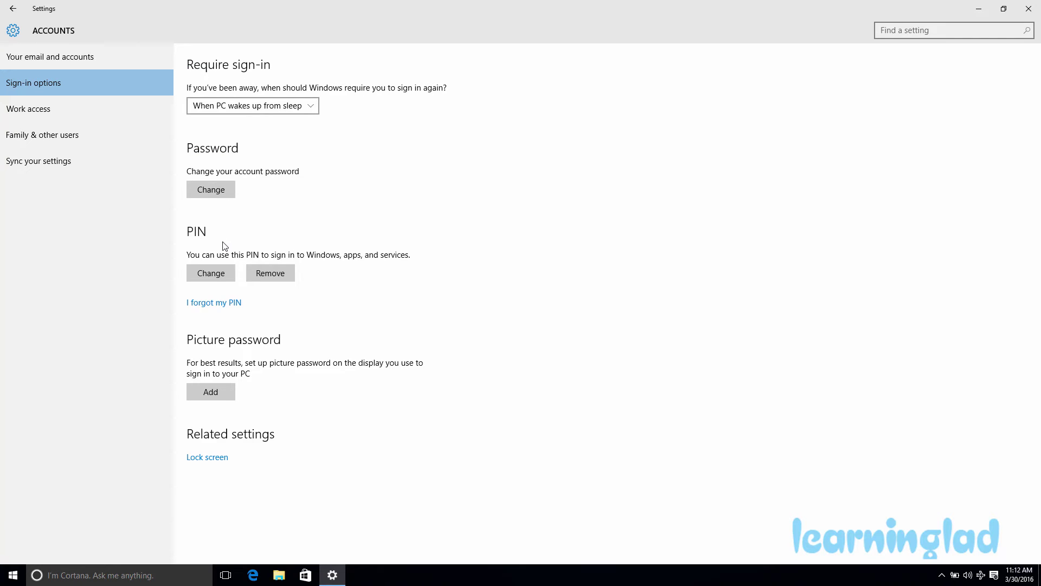
{"action": "left_click", "coordinate": [216, 277]}
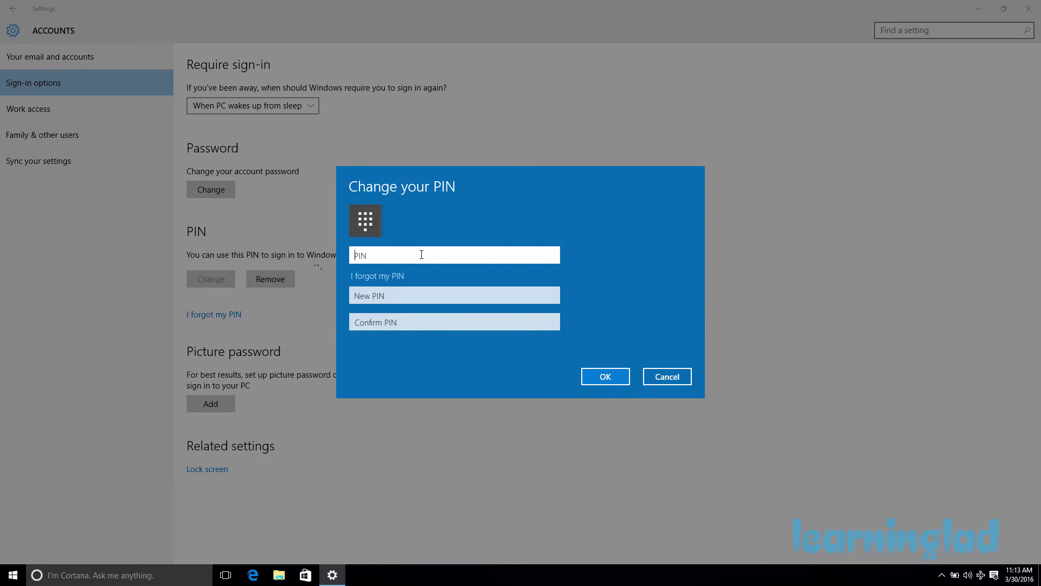
Enter the current PIN, then a new four-digit PIN and its confirmation.
{"action": "type", "text": "1234"}
{"action": "left_click", "coordinate": [407, 295]}
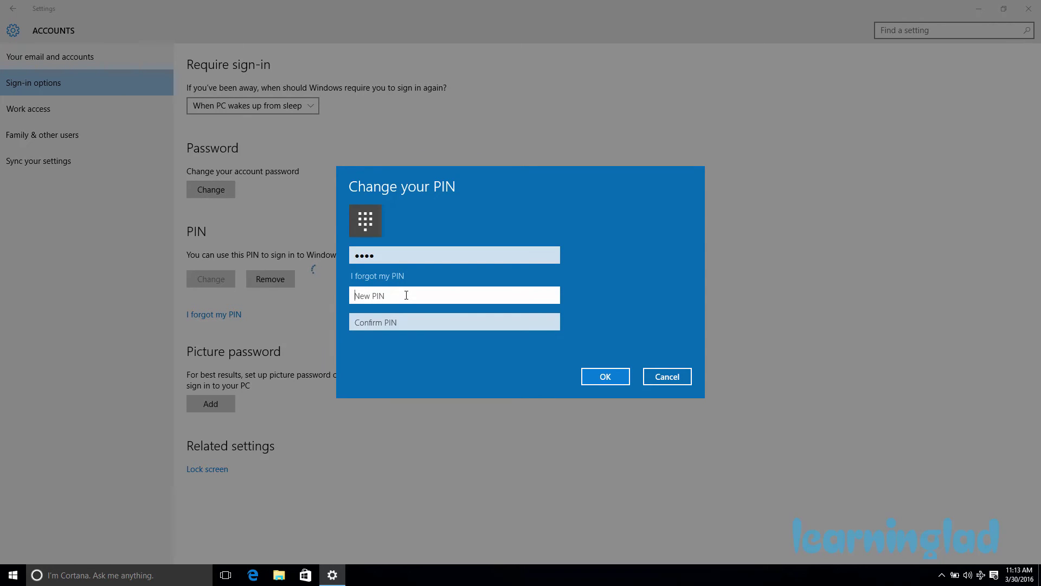
{"action": "type", "text": "1234"}
{"action": "left_click", "coordinate": [408, 328]}
{"action": "type", "text": "1234"}
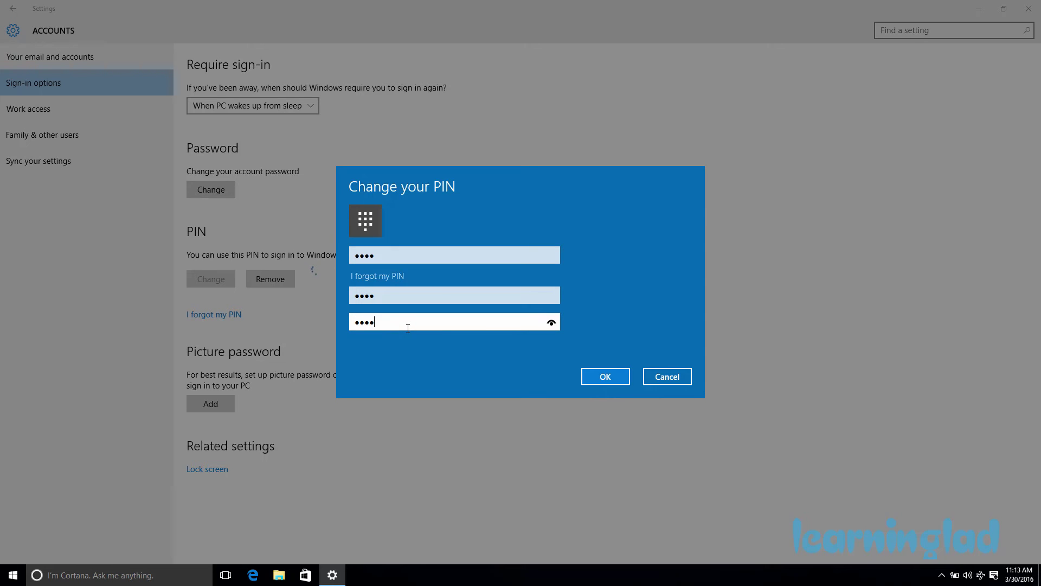
{"action": "left_click", "coordinate": [612, 375]}
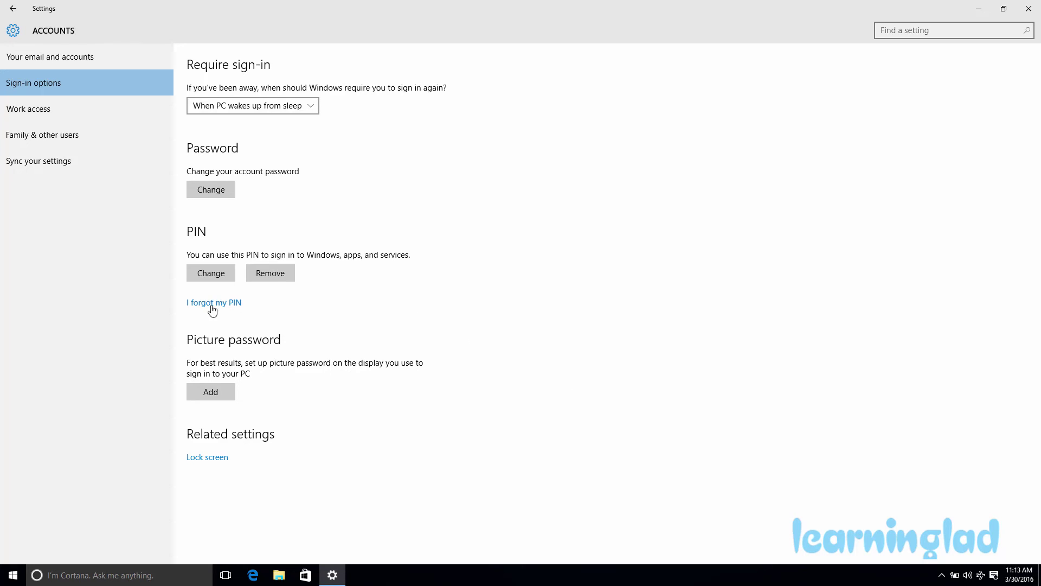
Begin the forgotten-PIN reset and verify the account password.
{"action": "left_click", "coordinate": [237, 305]}
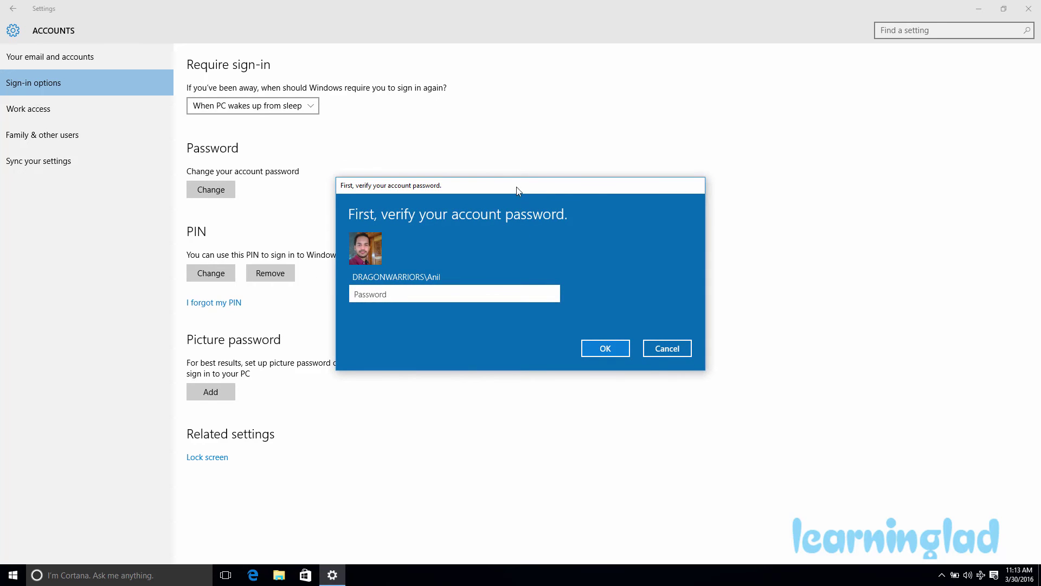
{"action": "left_click_drag", "start_coordinate": [516, 189], "coordinate": [560, 180]}
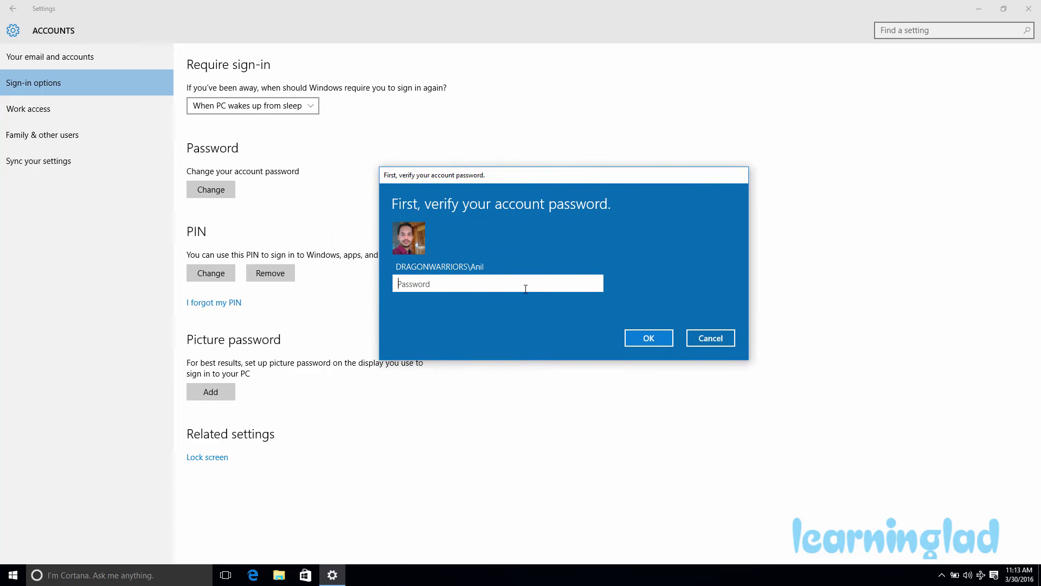
{"action": "type", "text": "***********"}
{"action": "left_click", "coordinate": [651, 337]}
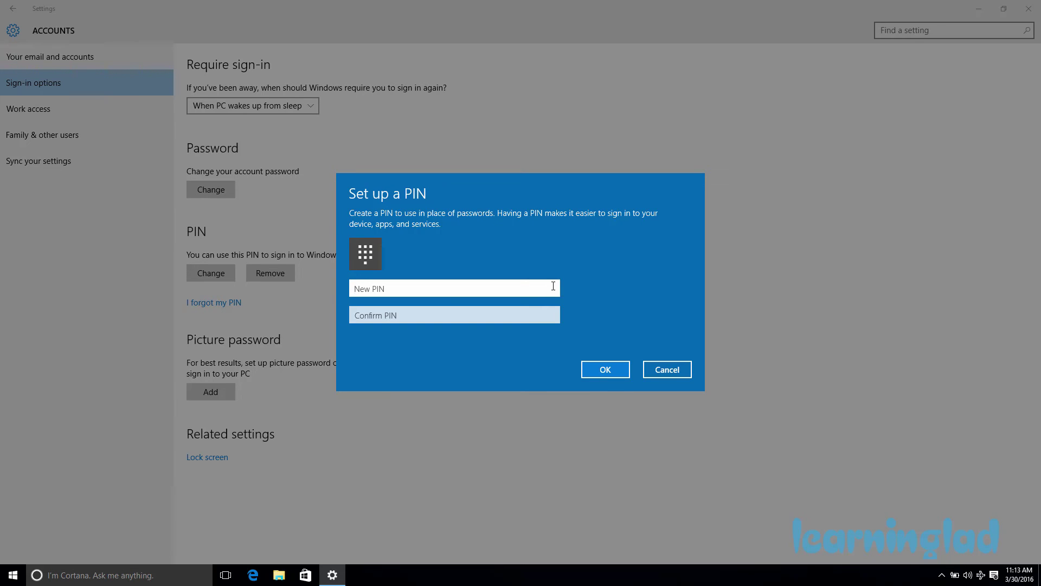
Enter and confirm a replacement four-digit PIN and save it.
{"action": "type", "text": "1234"}
{"action": "left_click", "coordinate": [462, 315]}
{"action": "type", "text": "1234"}
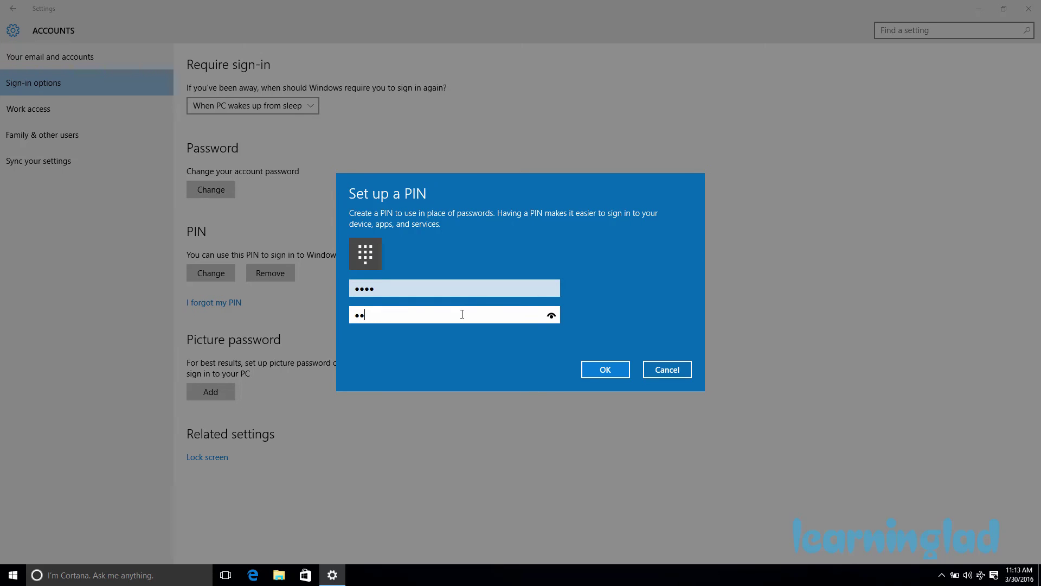
{"action": "left_click", "coordinate": [610, 371]}
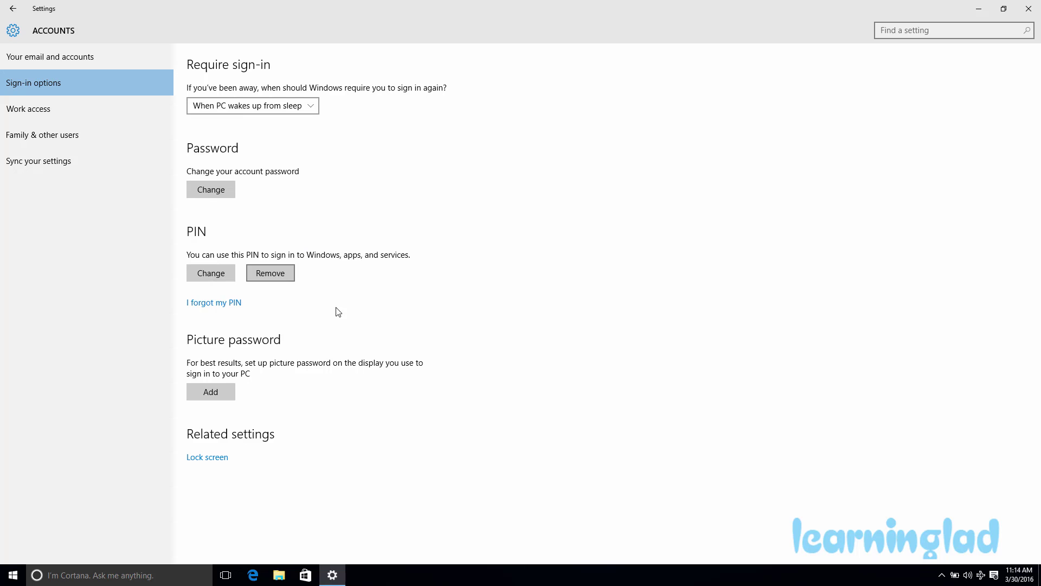
{"action": "left_click", "coordinate": [290, 277]}
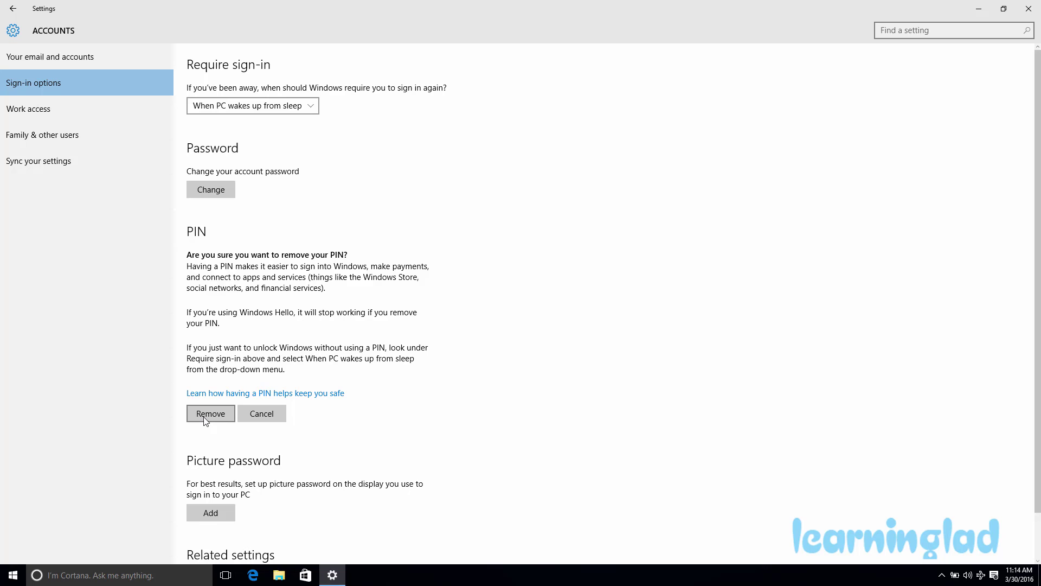
{"action": "left_click", "coordinate": [263, 415]}
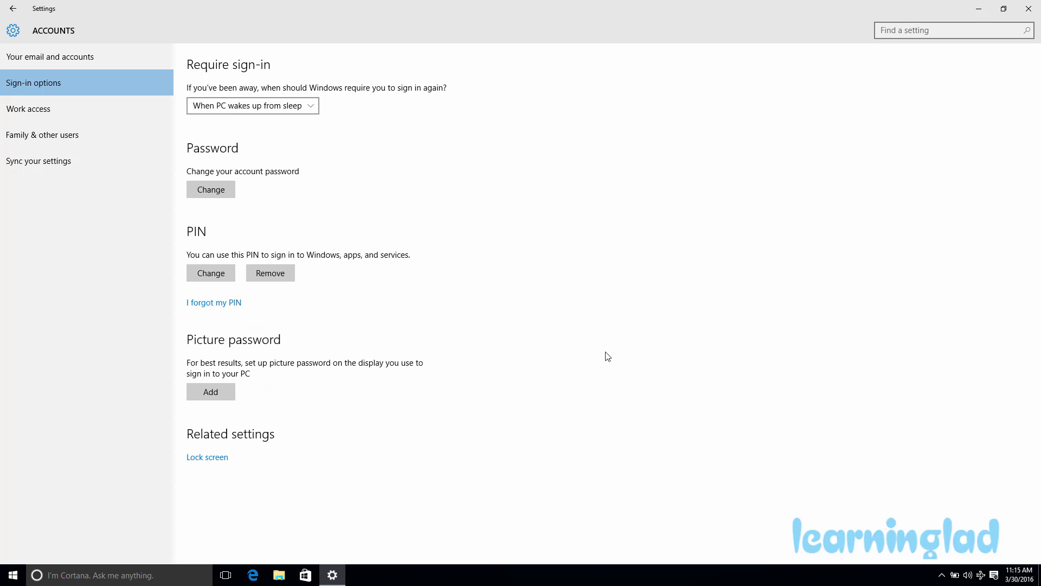
Start the forgotten-PIN reset, verify the account password, then cancel PIN setup.
{"action": "left_click", "coordinate": [232, 306]}
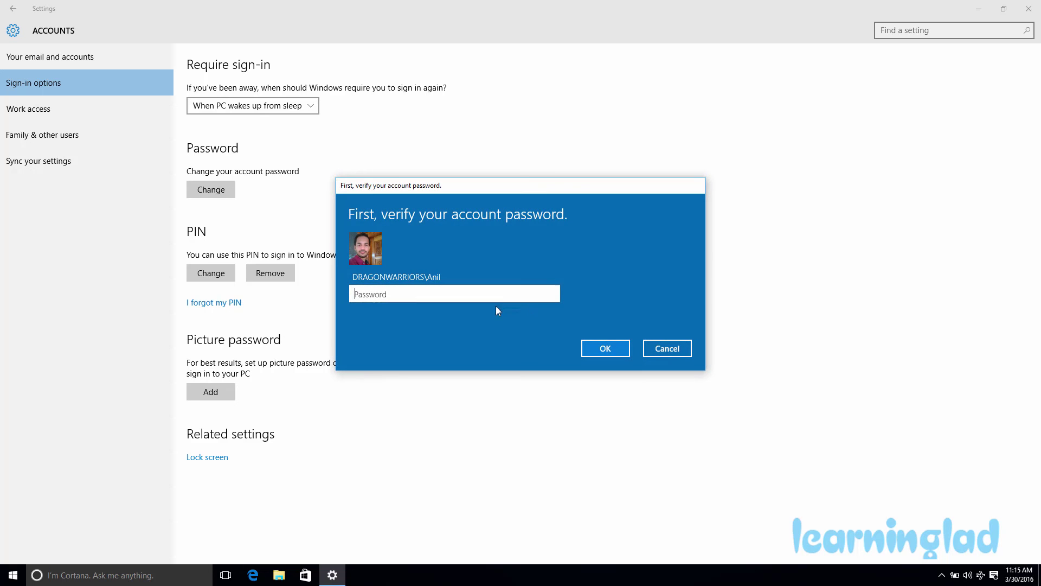
{"action": "type", "text": "•••••••••••"}
{"action": "left_click", "coordinate": [619, 350]}
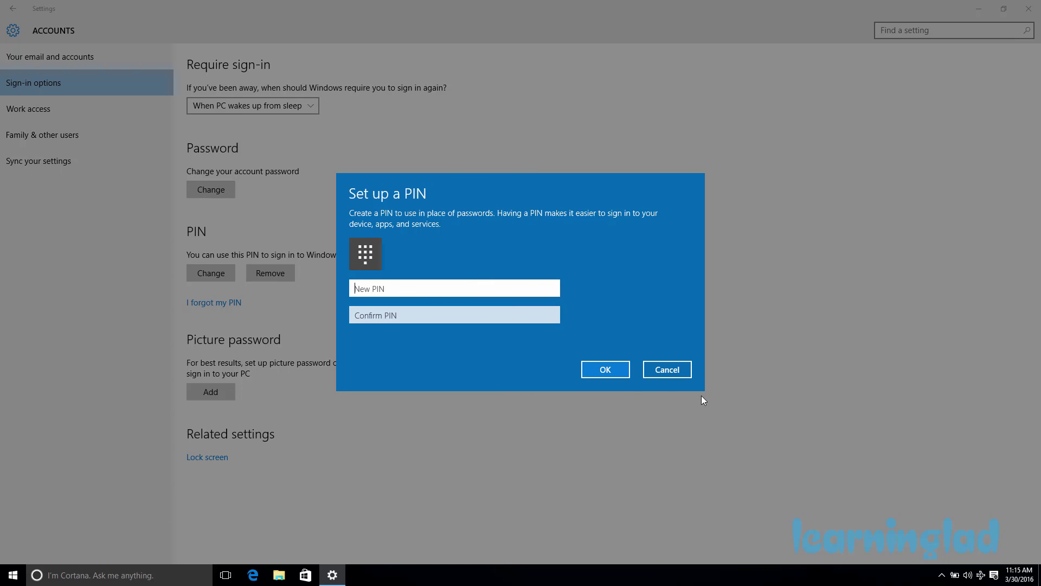
{"action": "left_click", "coordinate": [680, 373]}
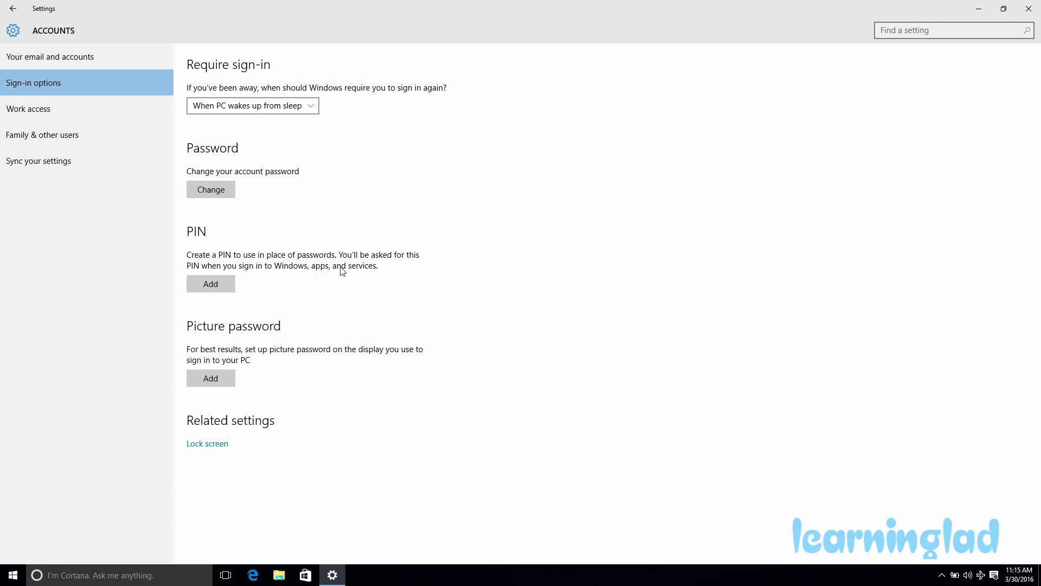